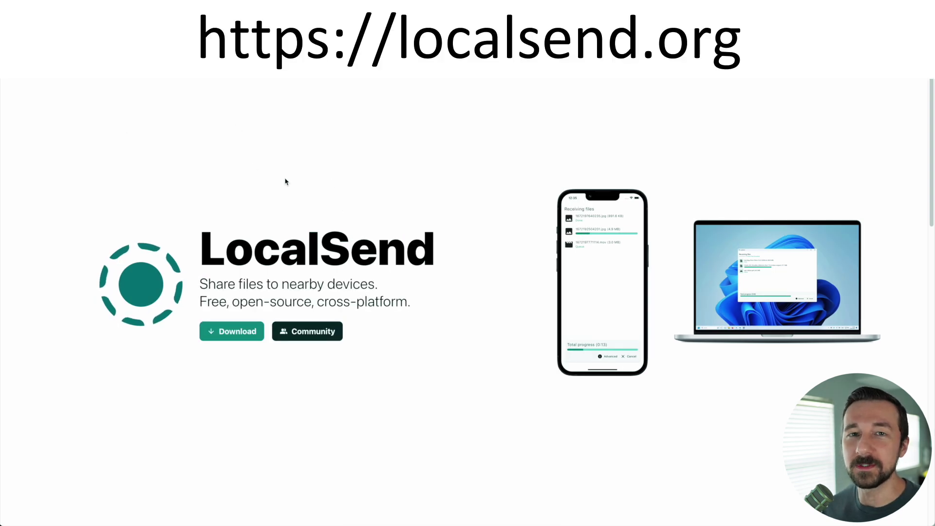
Go to the LocalSend downloads page on localsend.org.
{"action": "left_click", "coordinate": [245, 330]}
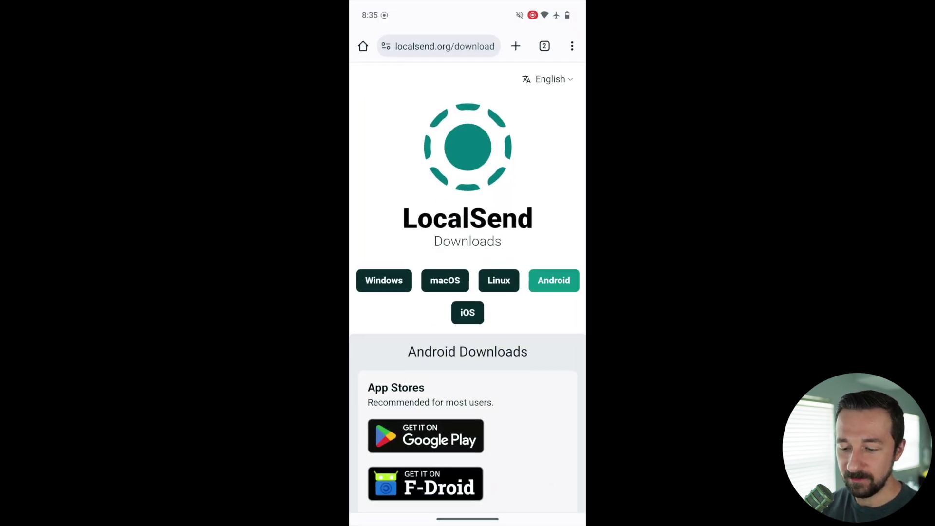
Review the Android downloads, view the iOS, Linux and Windows options, then return to the phone's home screen.
{"action": "scroll", "coordinate": [467, 271], "scroll_direction": "down", "scroll_amount": 3}
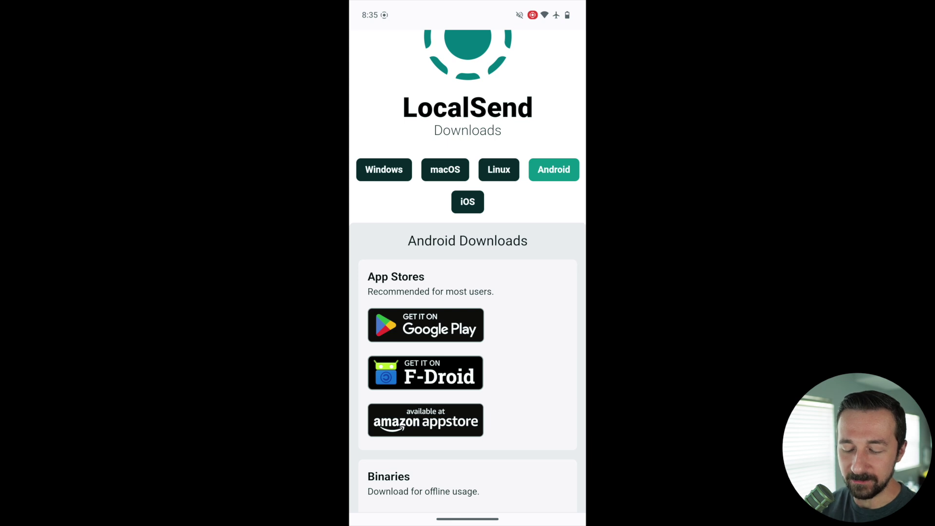
{"action": "scroll", "coordinate": [468, 270], "scroll_direction": "down", "scroll_amount": 4}
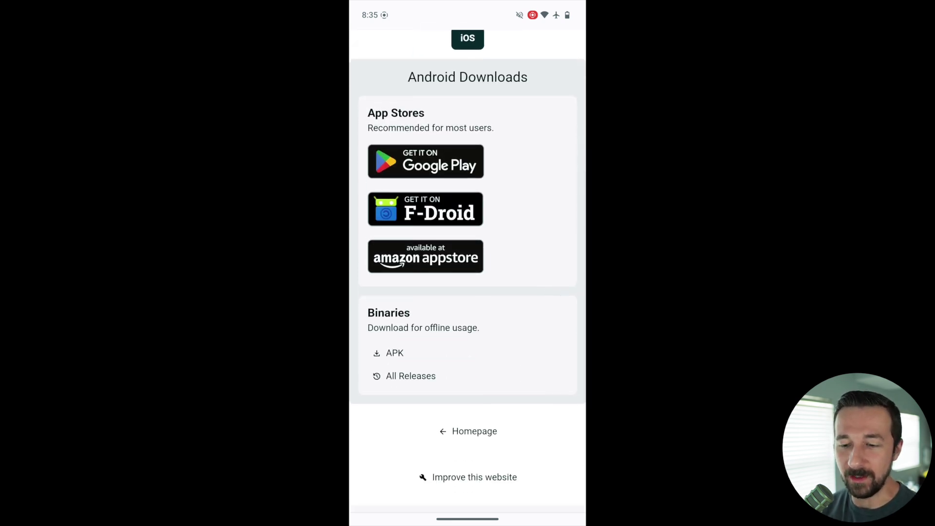
{"action": "scroll", "coordinate": [467, 270], "scroll_direction": "up", "scroll_amount": 4}
{"action": "left_click", "coordinate": [467, 241]}
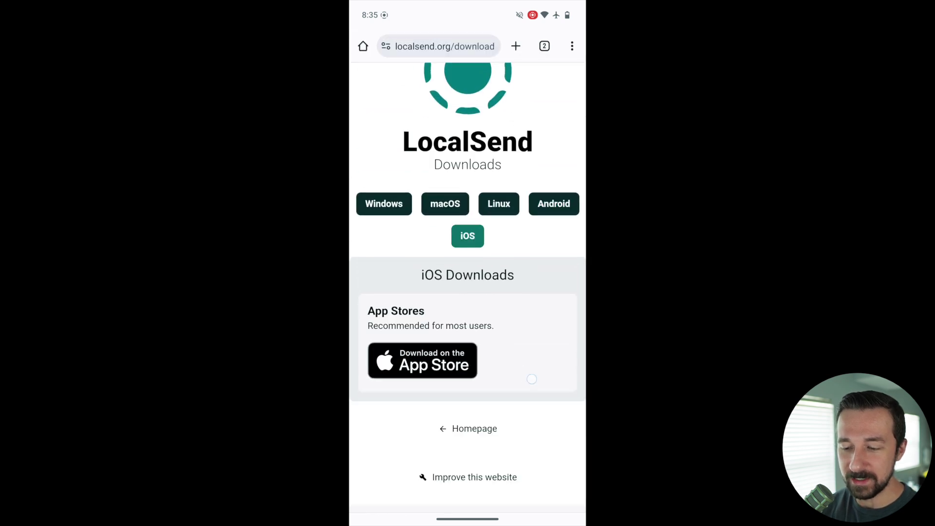
{"action": "left_click", "coordinate": [506, 146]}
{"action": "left_click", "coordinate": [392, 147]}
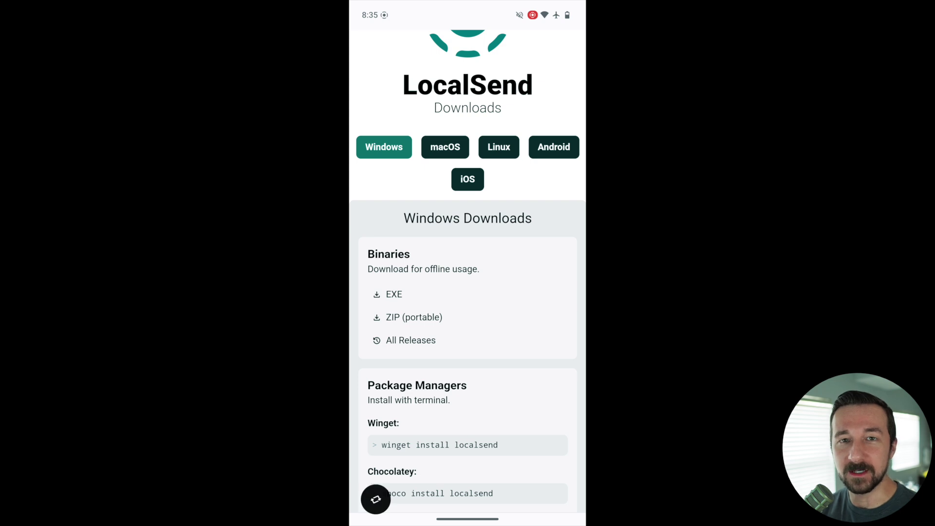
{"action": "key", "text": "super"}
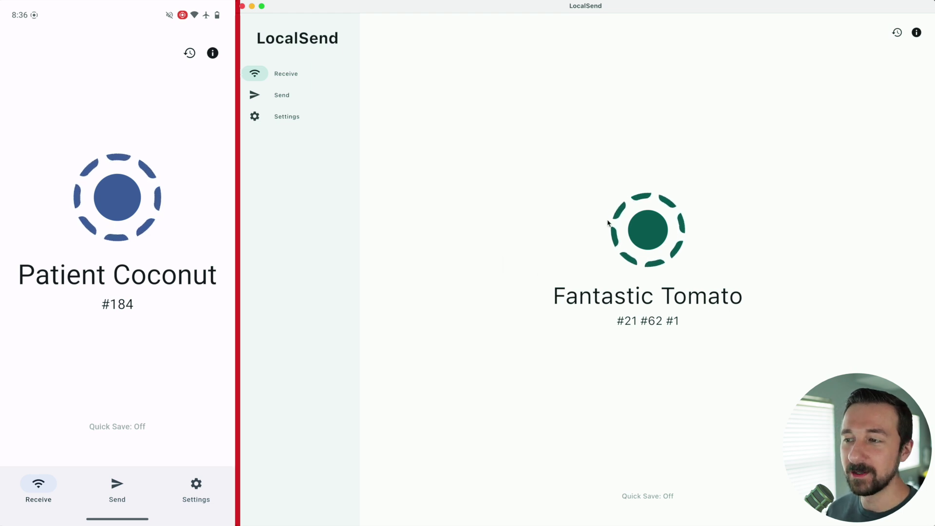
Switch LocalSend on the Mac to the Send screen so Patient Coconut appears nearby.
{"action": "left_click", "coordinate": [295, 95]}
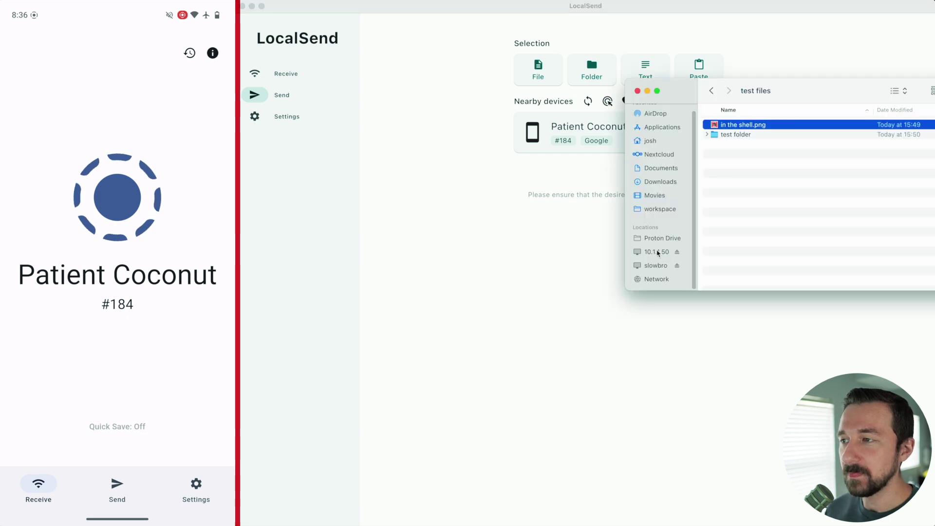
Preview in the shell.png, add it to LocalSend's selection, and send it to Patient Coconut.
{"action": "key", "text": "space"}
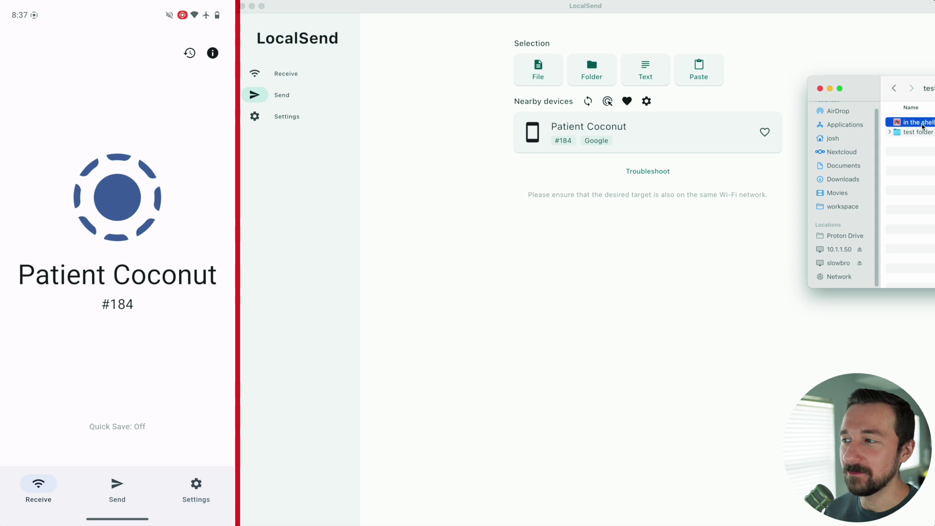
{"action": "left_click_drag", "start_coordinate": [924, 124], "coordinate": [620, 135]}
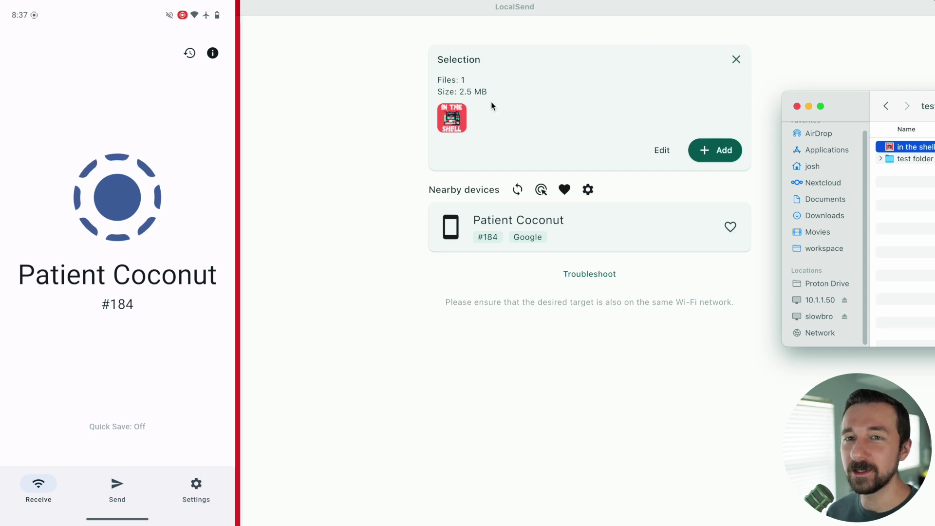
{"action": "left_click", "coordinate": [611, 221]}
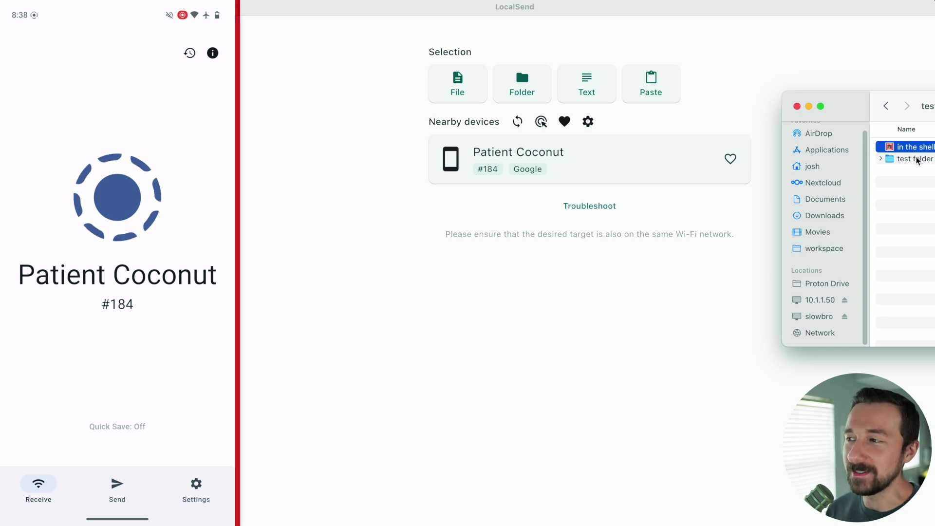
Add the test folder to LocalSend's send selection (4 files, 837.0 KB).
{"action": "left_click_drag", "start_coordinate": [916, 158], "coordinate": [558, 124]}
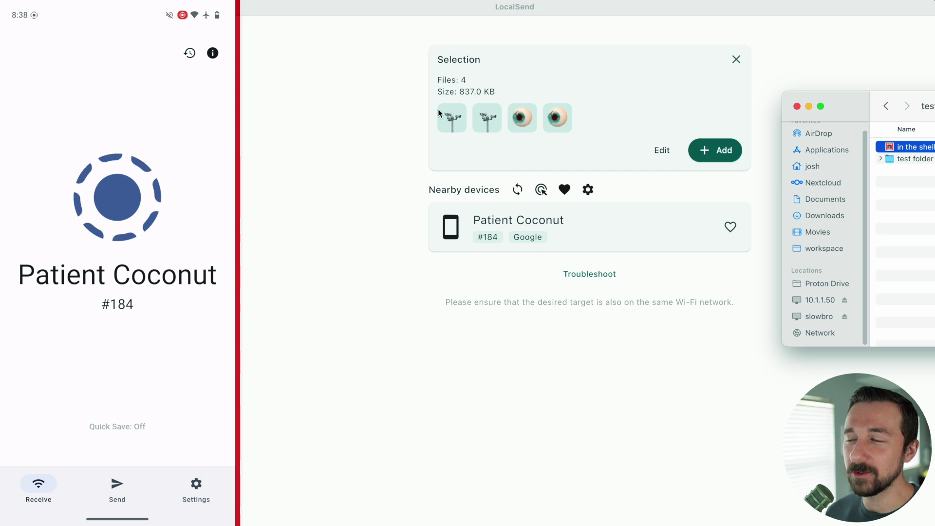
Send the test folder's four files to Patient Coconut.
{"action": "left_click", "coordinate": [595, 232]}
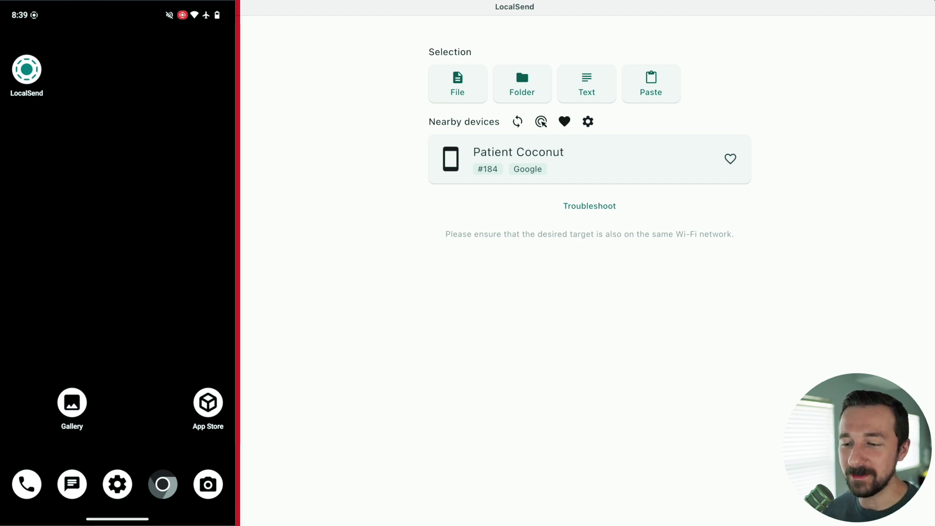
{"action": "key", "text": "super+Tab"}
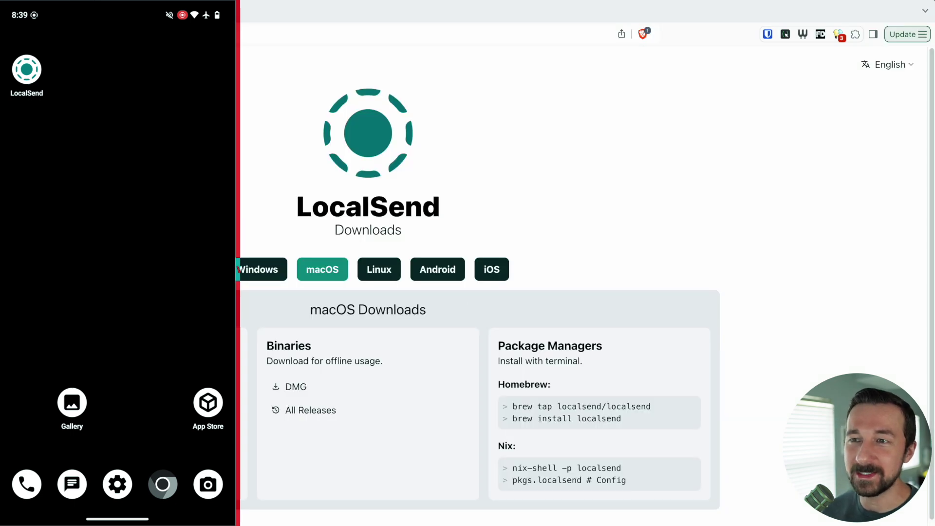
{"action": "key", "text": "super+l"}
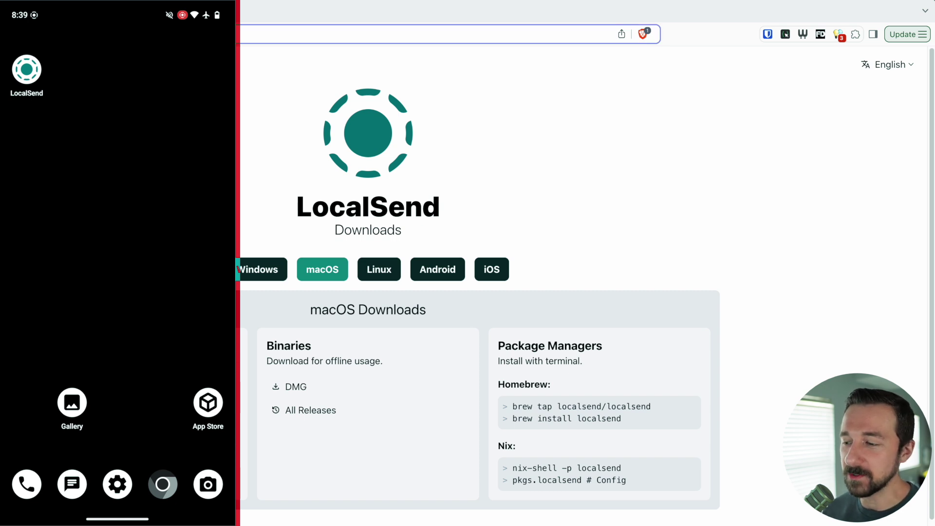
{"action": "key", "text": "super+Tab"}
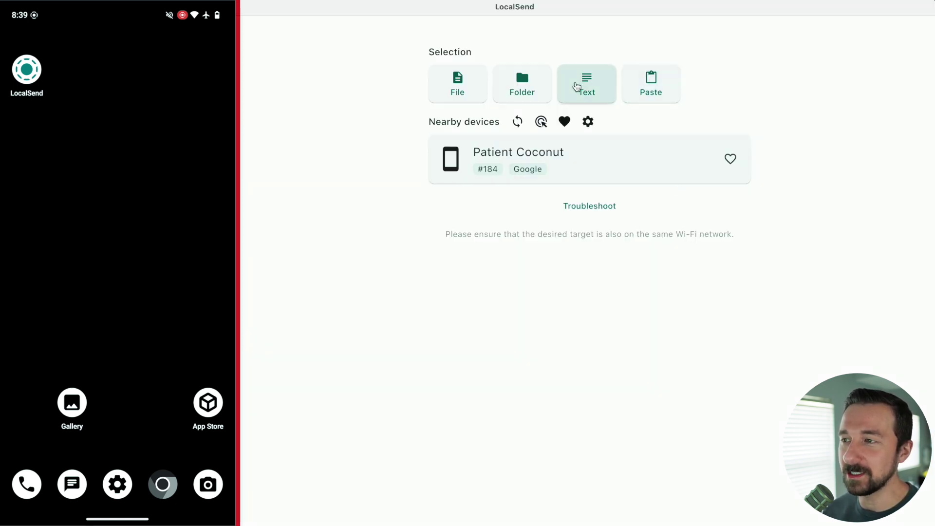
{"action": "left_click", "coordinate": [576, 86]}
{"action": "type", "text": "https://localsend.org/download"}
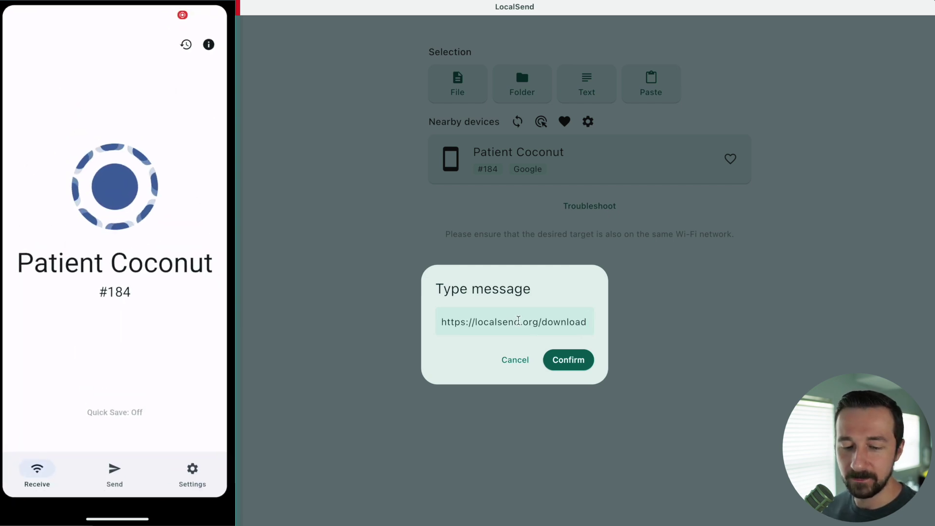
{"action": "left_click", "coordinate": [583, 359]}
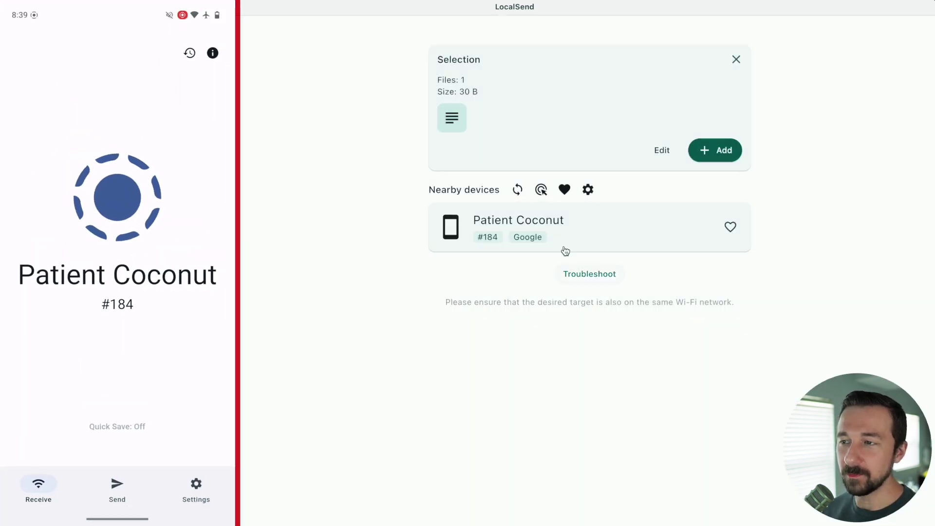
{"action": "left_click", "coordinate": [592, 226]}
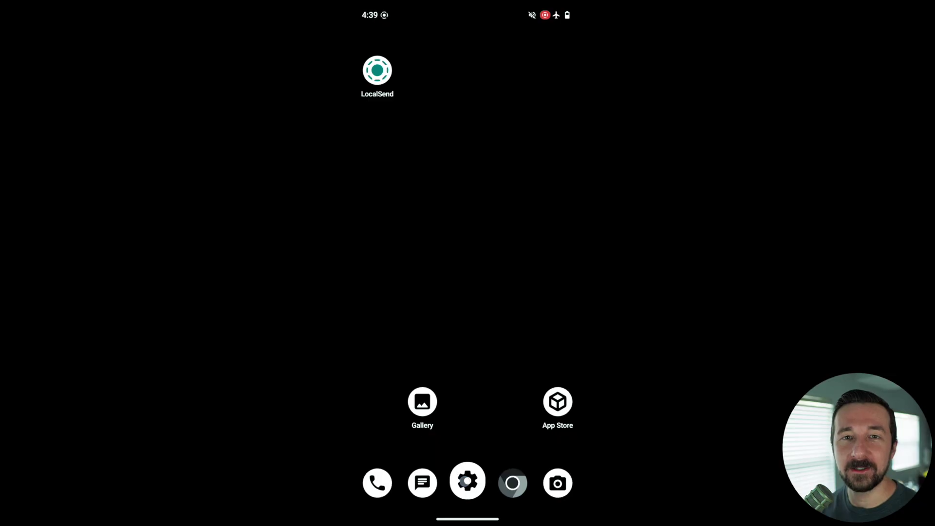
Turn on the Wi-Fi hotspot under Network & internet > Hotspot & tethering, then open Hotspot password.
{"action": "left_click", "coordinate": [468, 481]}
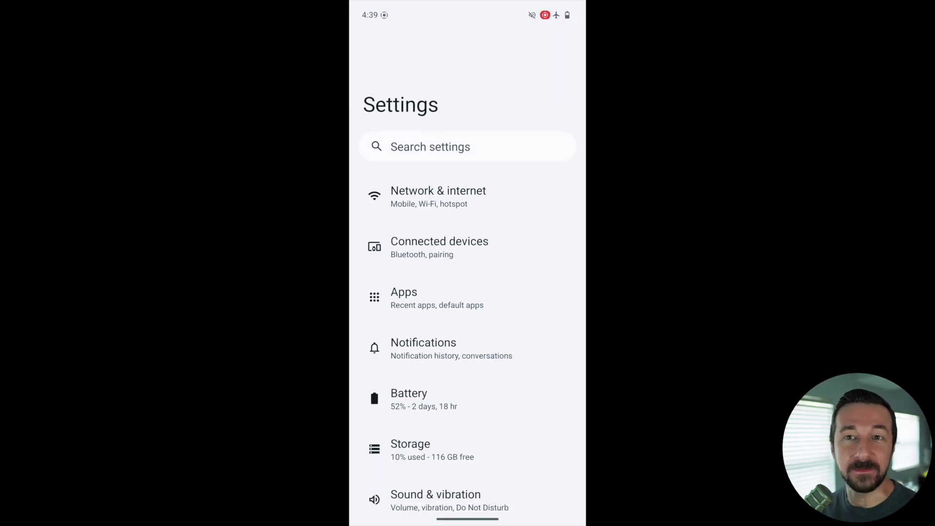
{"action": "left_click", "coordinate": [499, 194]}
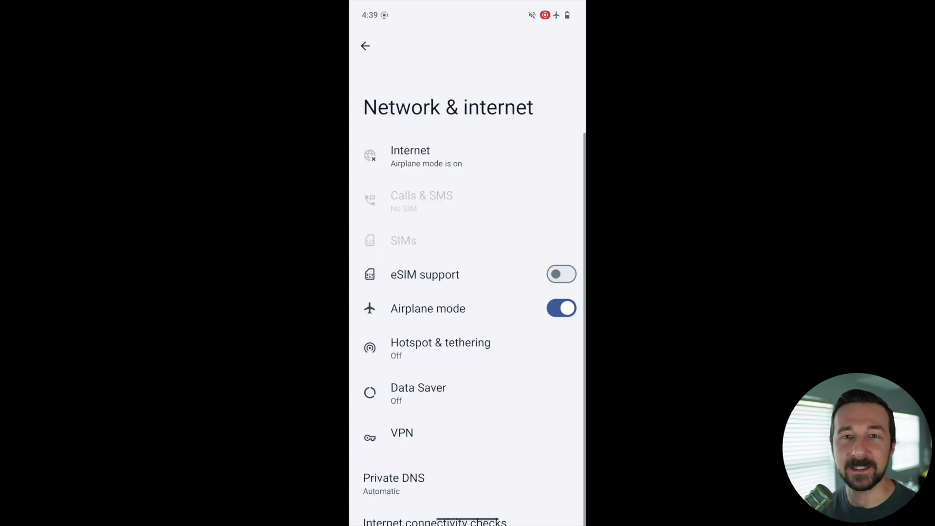
{"action": "left_click", "coordinate": [463, 349]}
{"action": "left_click", "coordinate": [561, 213]}
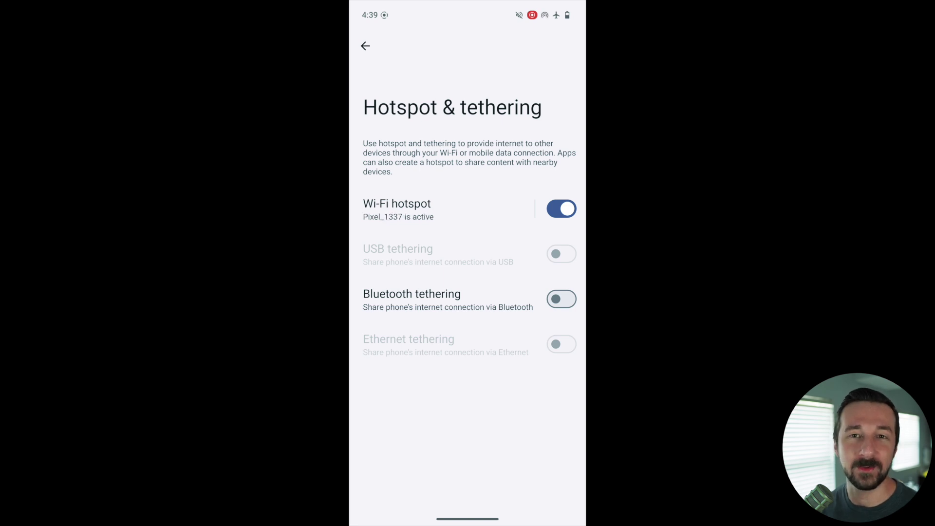
{"action": "left_click", "coordinate": [439, 210]}
{"action": "left_click", "coordinate": [419, 307]}
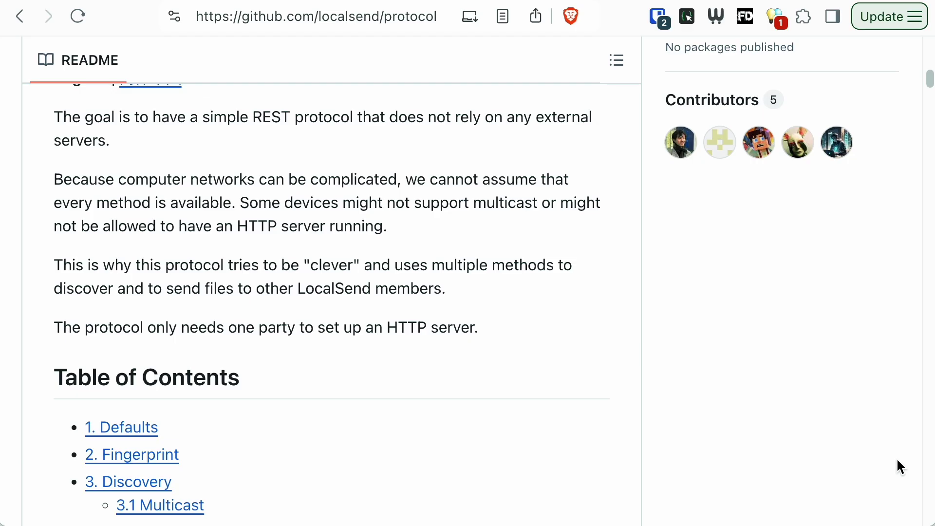
{"action": "scroll", "coordinate": [899, 466], "scroll_direction": "down", "scroll_amount": 10}
{"action": "scroll", "coordinate": [898, 463], "scroll_direction": "down", "scroll_amount": 15}
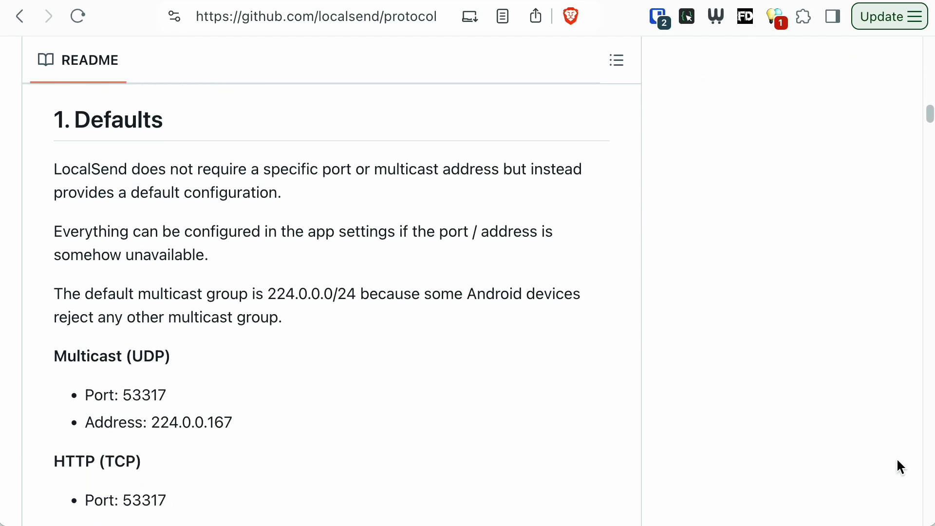
{"action": "scroll", "coordinate": [898, 466], "scroll_direction": "down", "scroll_amount": 2}
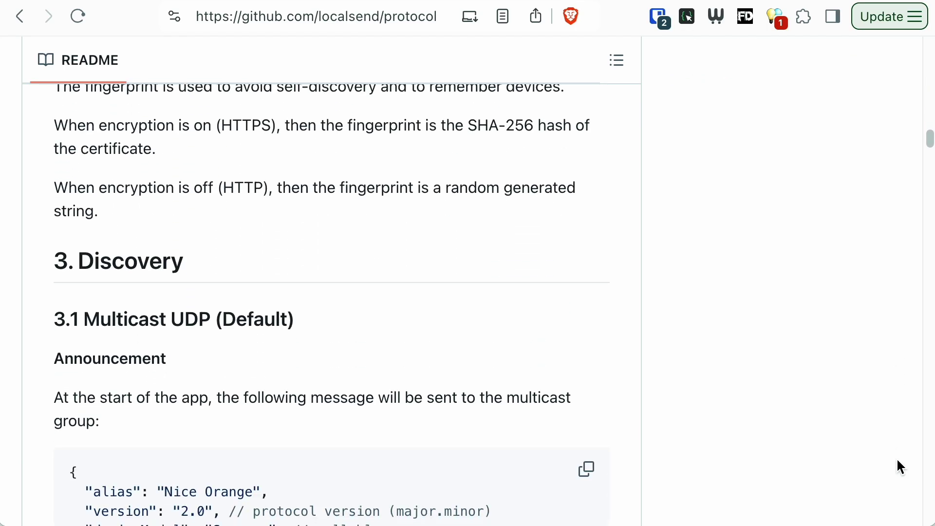
{"action": "scroll", "coordinate": [898, 461], "scroll_direction": "down", "scroll_amount": 12}
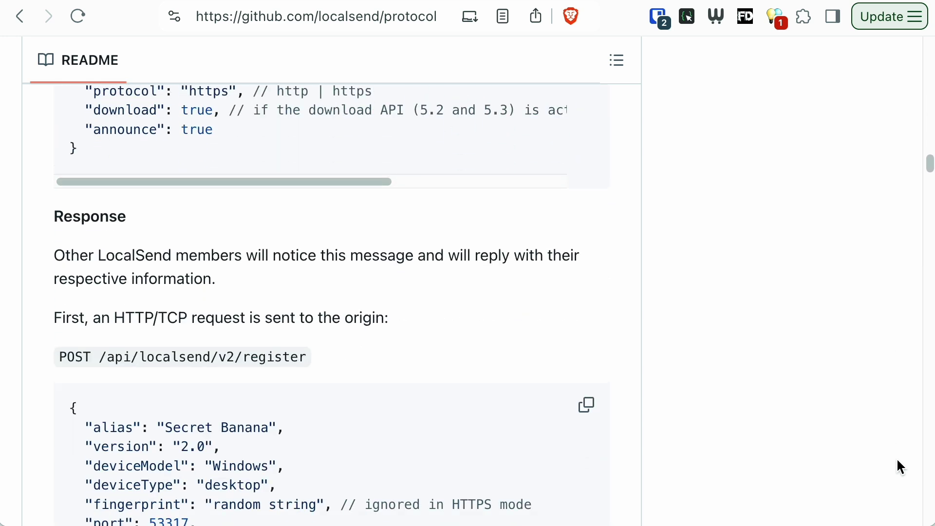
{"action": "scroll", "coordinate": [897, 466], "scroll_direction": "down", "scroll_amount": 12}
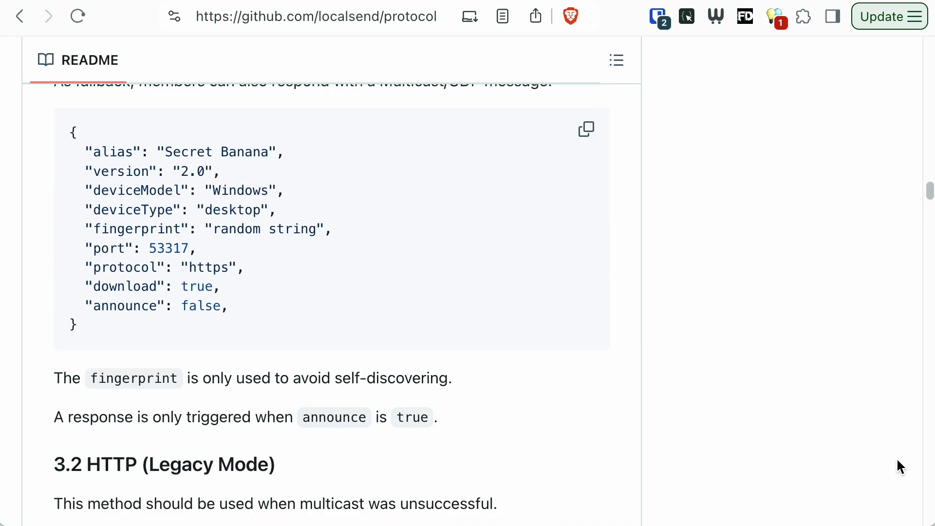
{"action": "scroll", "coordinate": [897, 461], "scroll_direction": "down", "scroll_amount": 10}
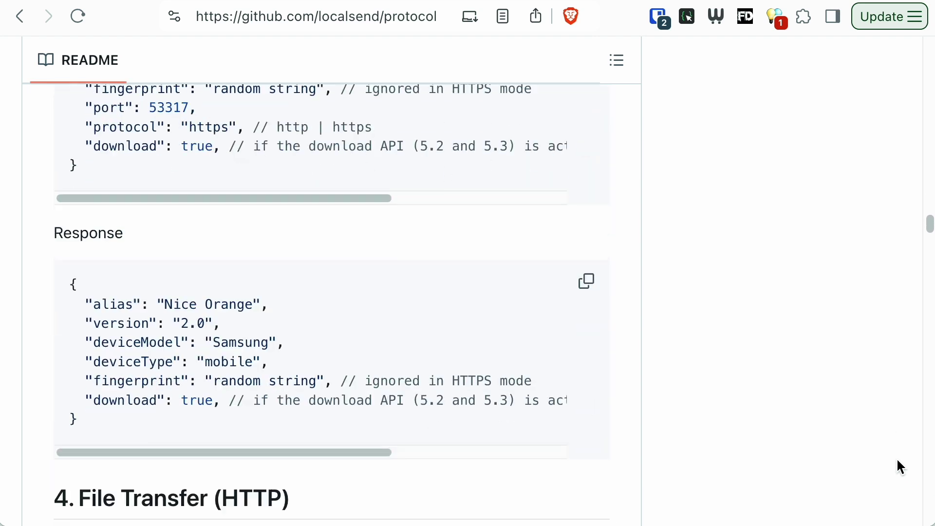
{"action": "scroll", "coordinate": [898, 466], "scroll_direction": "down", "scroll_amount": 4}
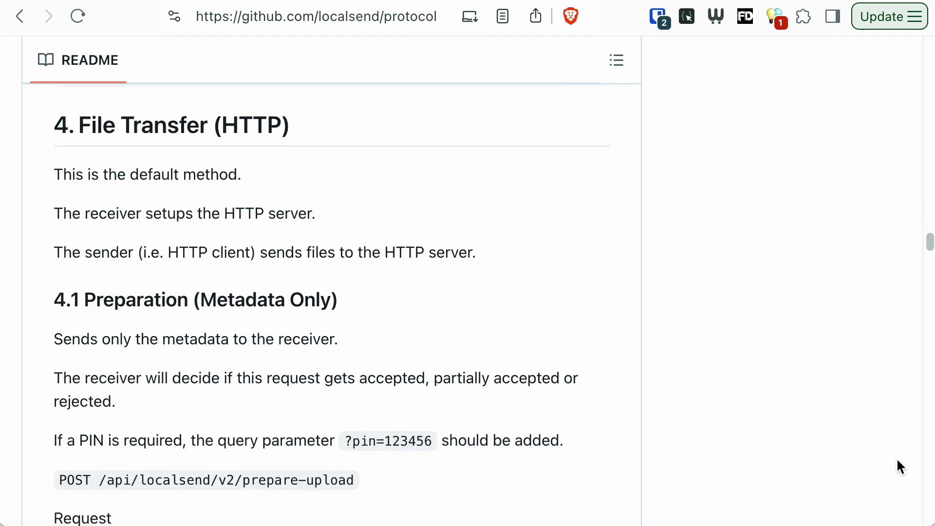